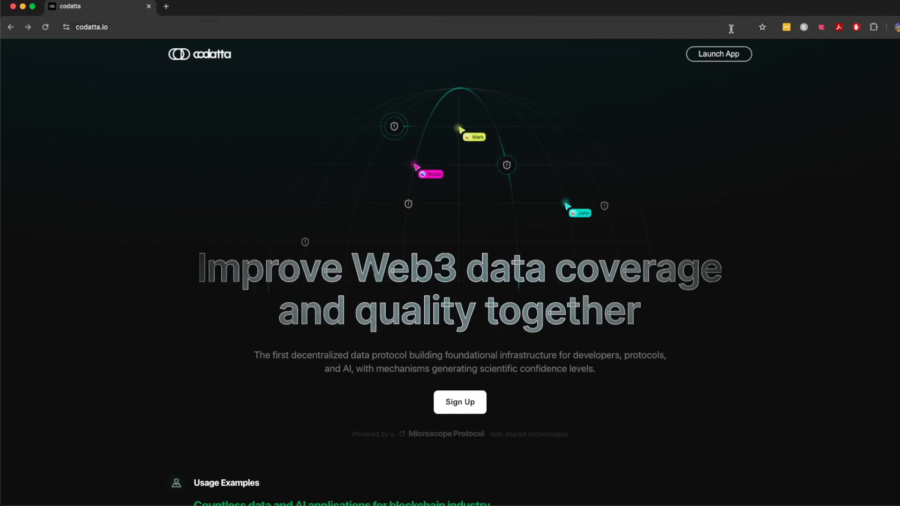
# - Launch the codatta app and open a new contribution submission form for the Sanctioned category
pyautogui.click(729, 59)
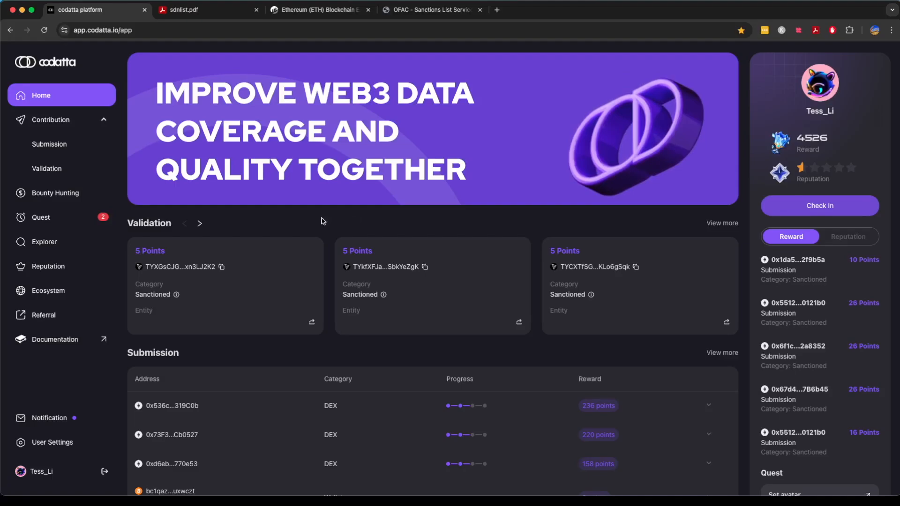
pyautogui.click(60, 147)
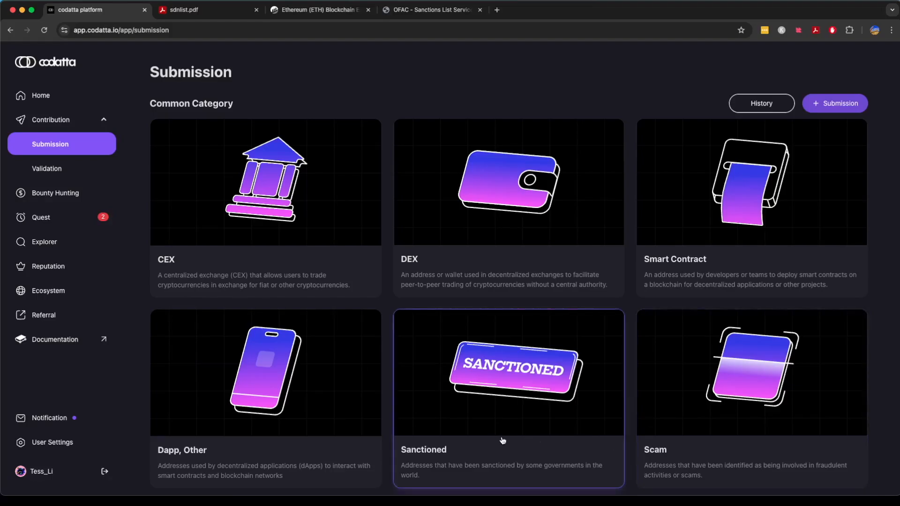
pyautogui.click(527, 381)
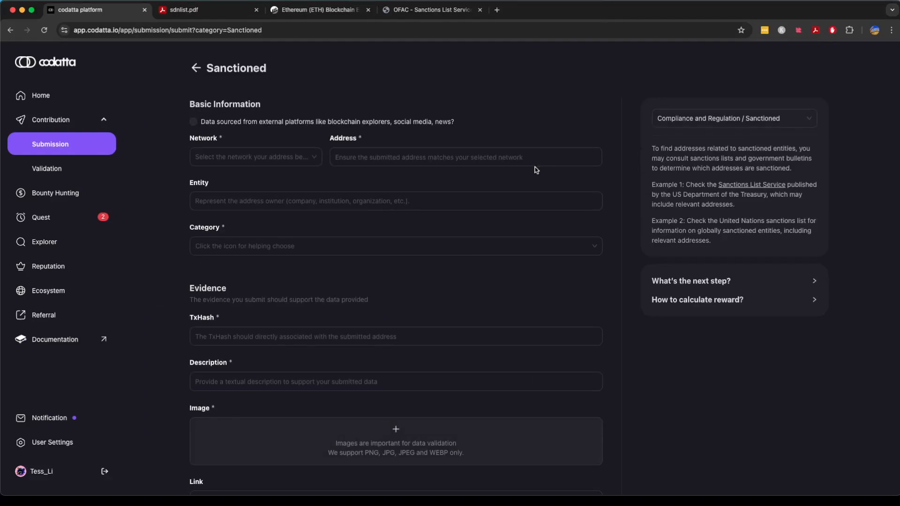
pyautogui.scroll(-3, 342, 285)
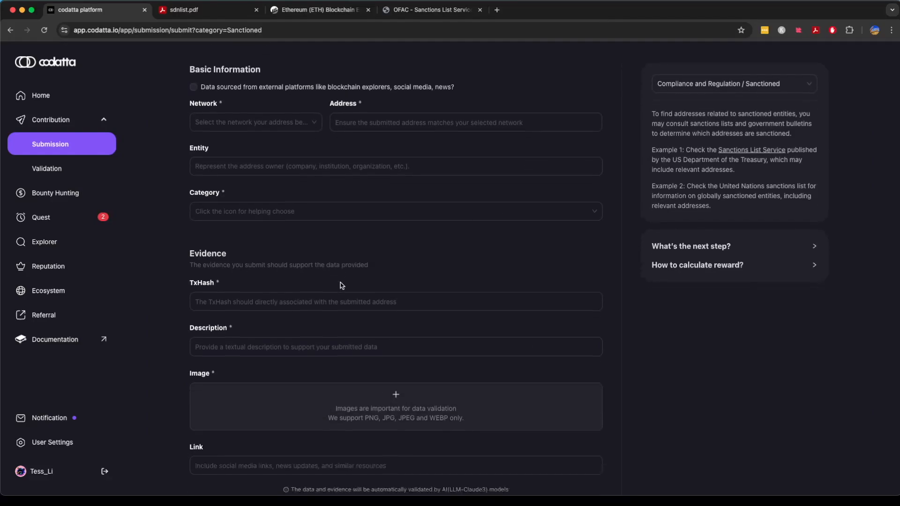
pyautogui.scroll(3, 342, 285)
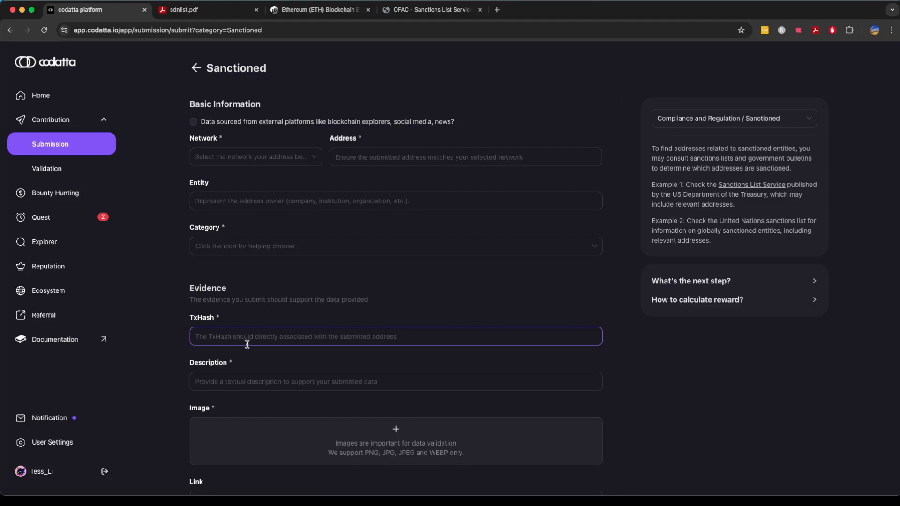
pyautogui.scroll(-3, 247, 343)
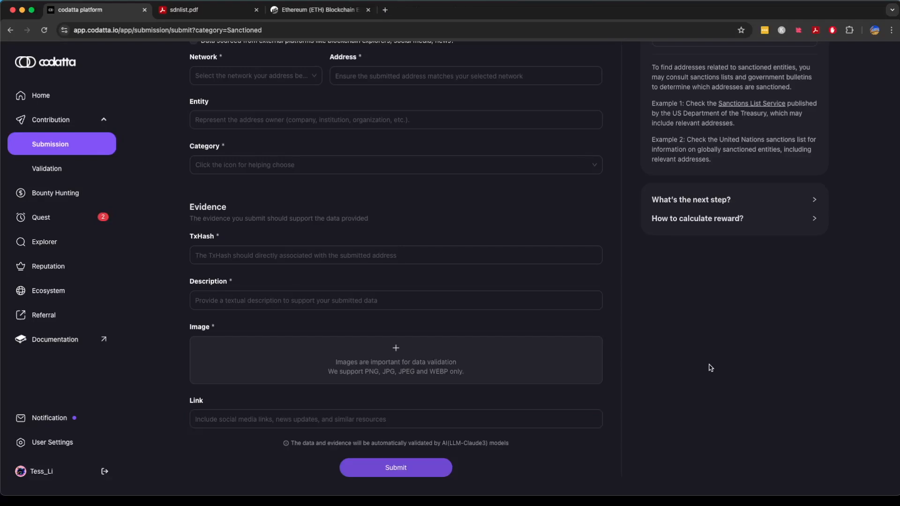
# - Copy the ETH address starting with 0x72a5843c from page 726 of the sanctions PDF into the form's Address field as one unbroken string
pyautogui.press('super+3')
pyautogui.press('super+2')
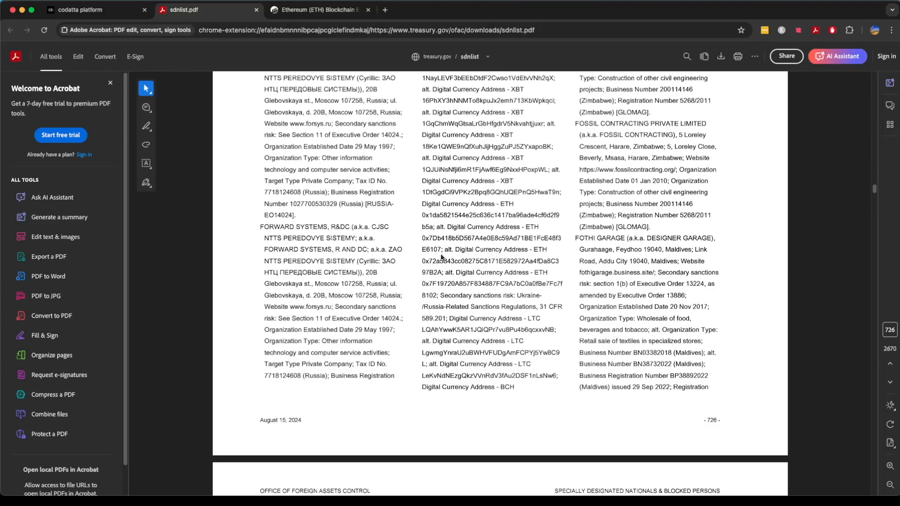
pyautogui.moveTo(422, 259); pyautogui.dragTo(435, 272)
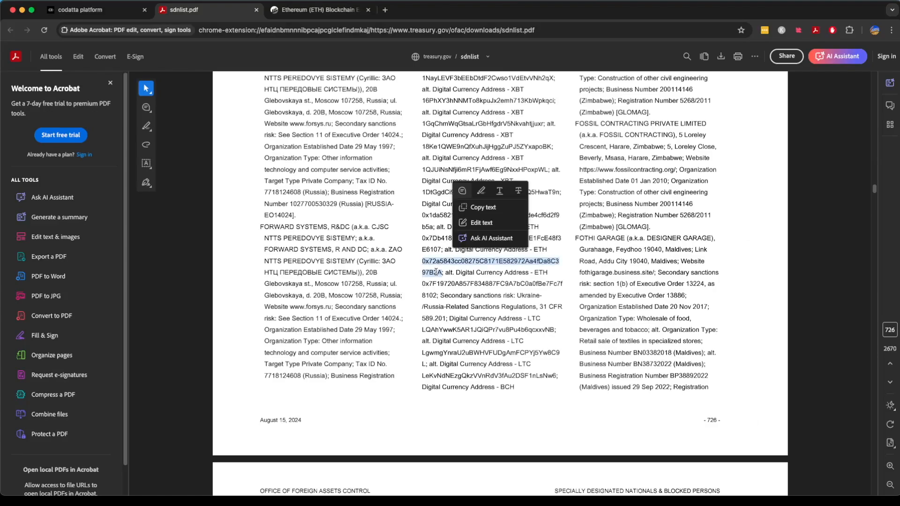
pyautogui.click(124, 11)
pyautogui.click(372, 74)
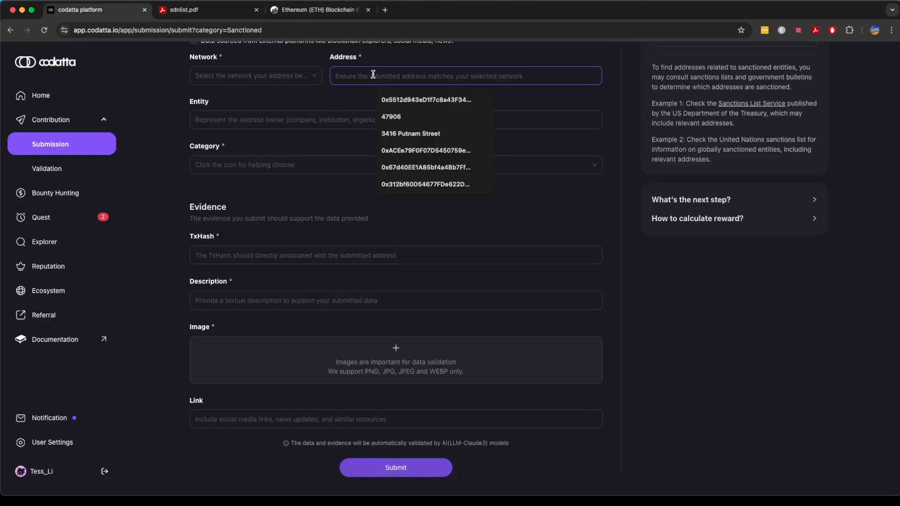
pyautogui.write('0x72a5843cc08275C8171E582972Aa4fDa8C397B2A')
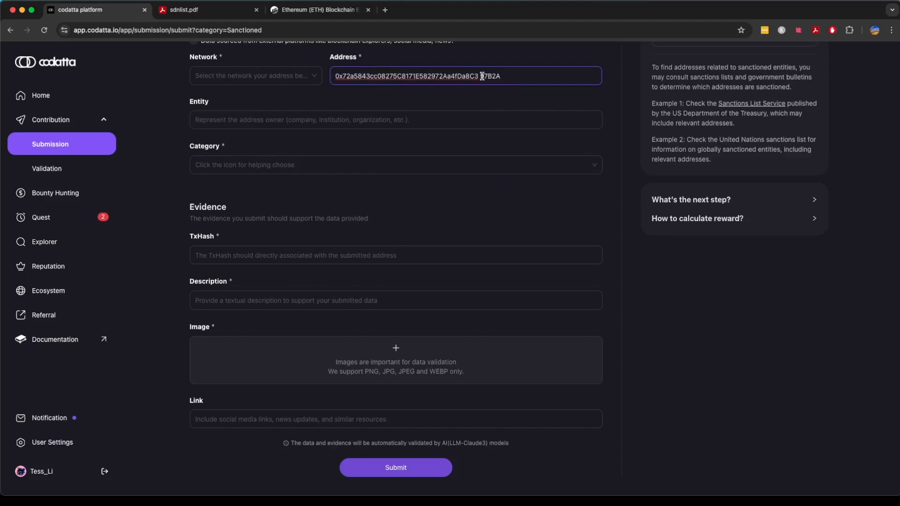
# - Search Etherscan for the copied sanctioned address, open its most recent transaction and copy the transaction hash
pyautogui.click(340, 12)
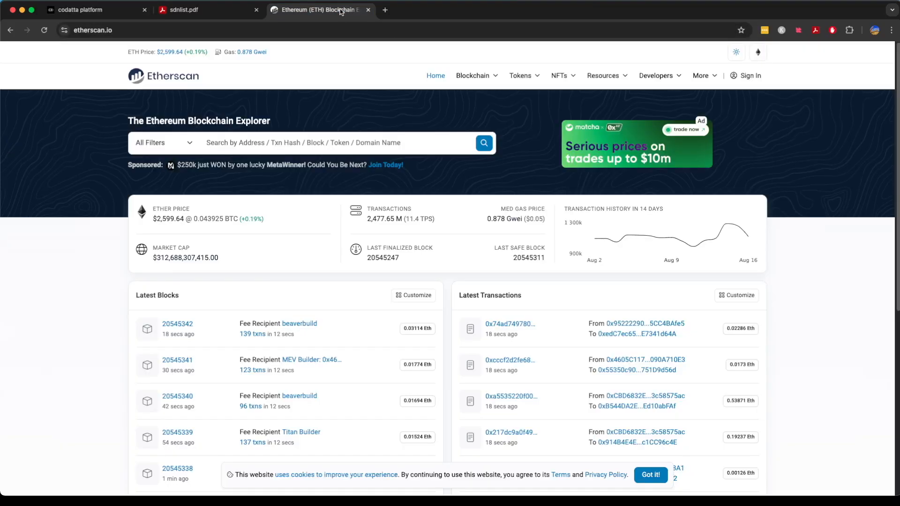
pyautogui.click(361, 143)
pyautogui.write('0x72a5843cc08275C8171E582972Aa4fDa8C397B2A')
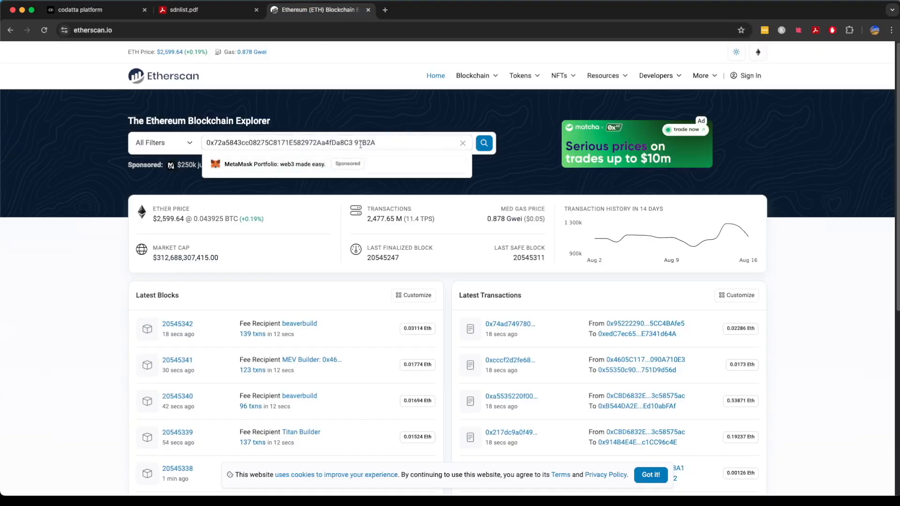
pyautogui.press('Return')
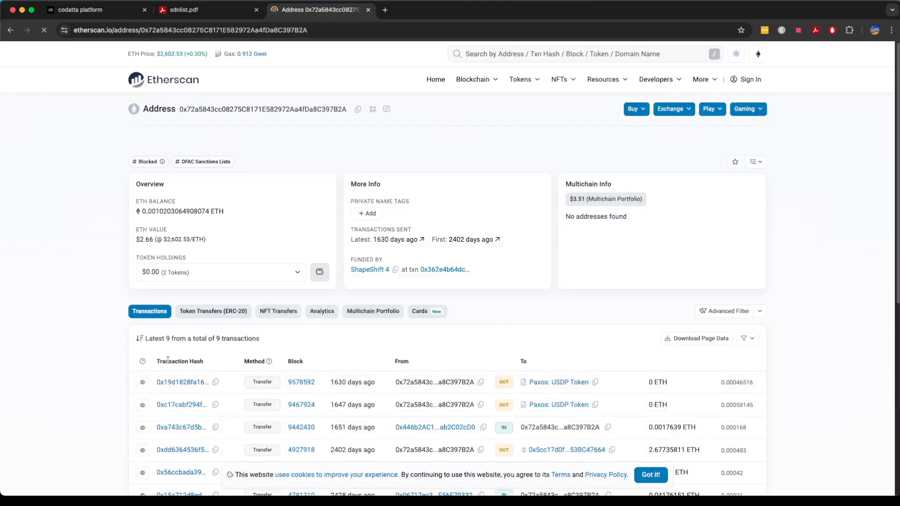
pyautogui.click(193, 383)
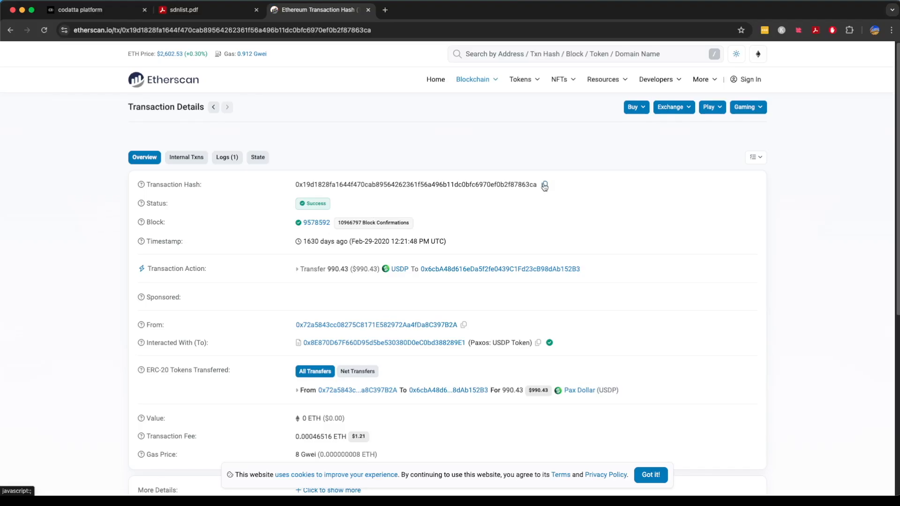
# - Enter the copied transaction hash as the TxHash in the codatta form and set the network to Ethereum
pyautogui.click(112, 9)
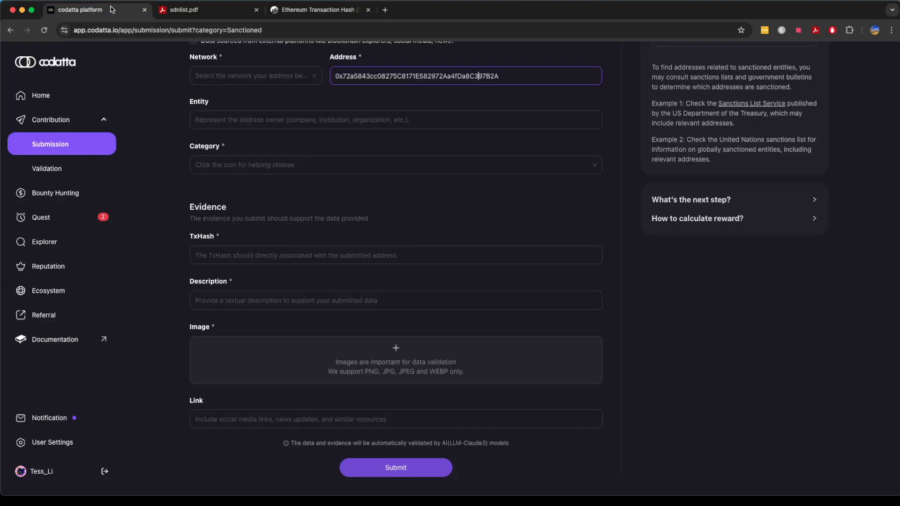
pyautogui.click(236, 255)
pyautogui.press('super+v')
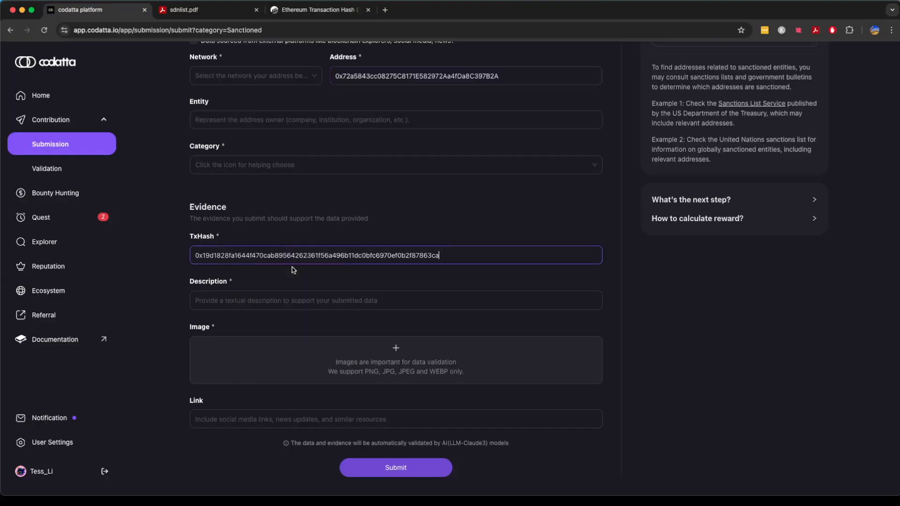
pyautogui.click(271, 76)
pyautogui.write('eth')
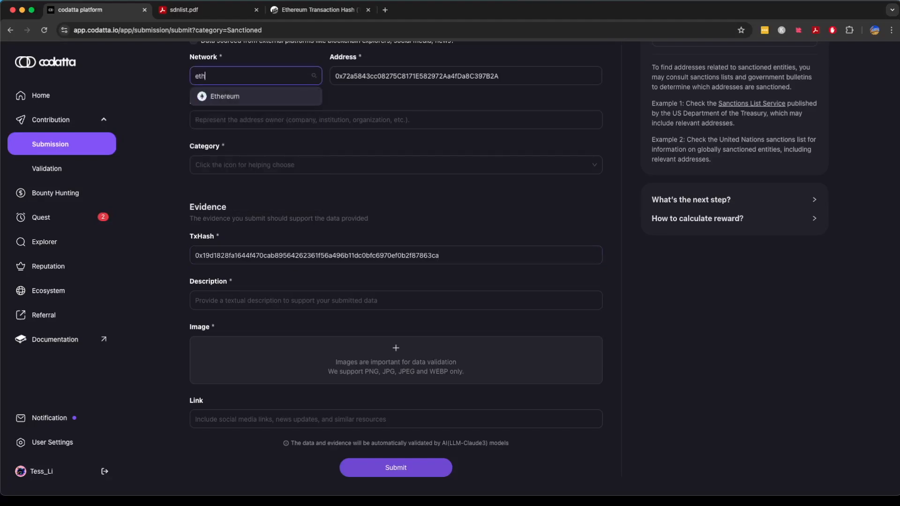
pyautogui.click(271, 95)
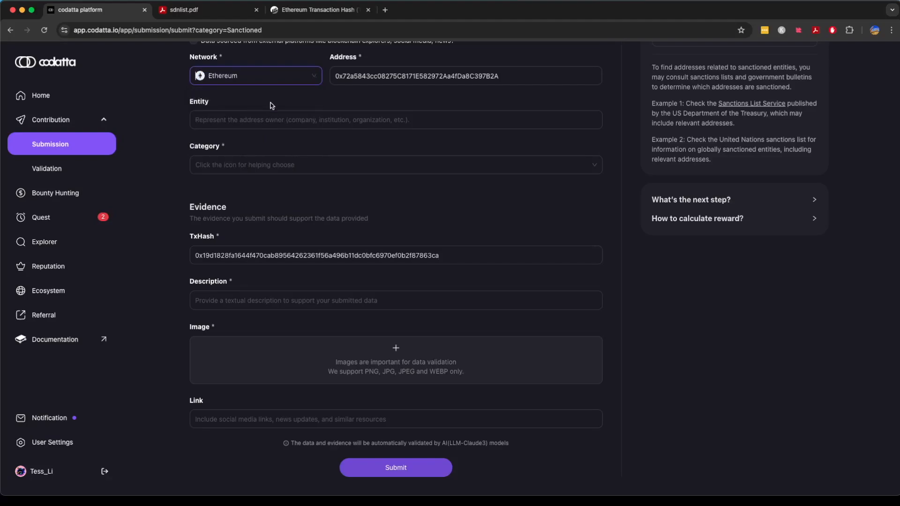
# - Set the category to Compliance and Regulation / Sanctioned and the description to "This address was sanctioned by OFAC."
pyautogui.click(267, 165)
pyautogui.write('san')
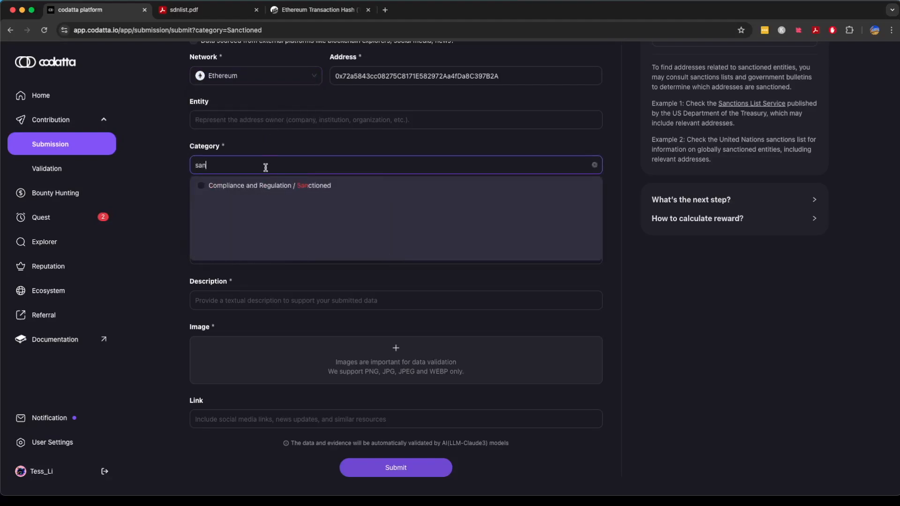
pyautogui.click(310, 187)
pyautogui.click(500, 217)
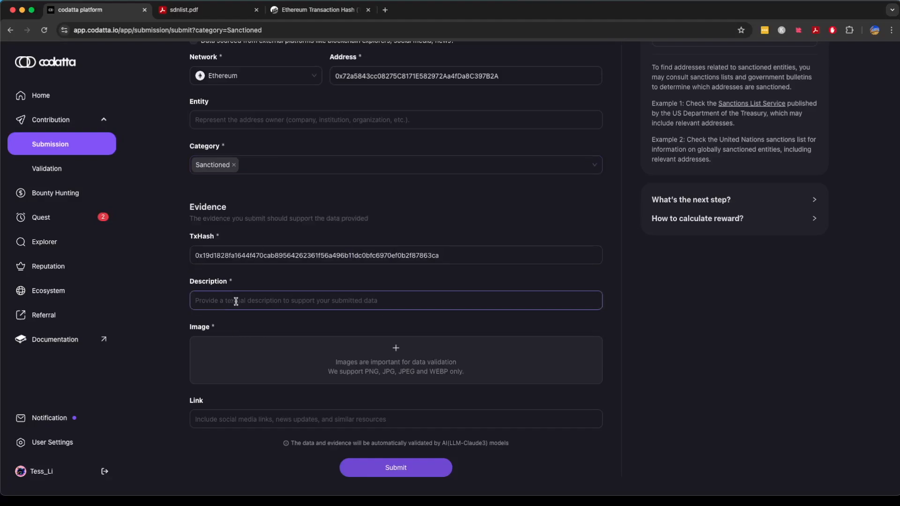
pyautogui.click(252, 300)
pyautogui.click(272, 321)
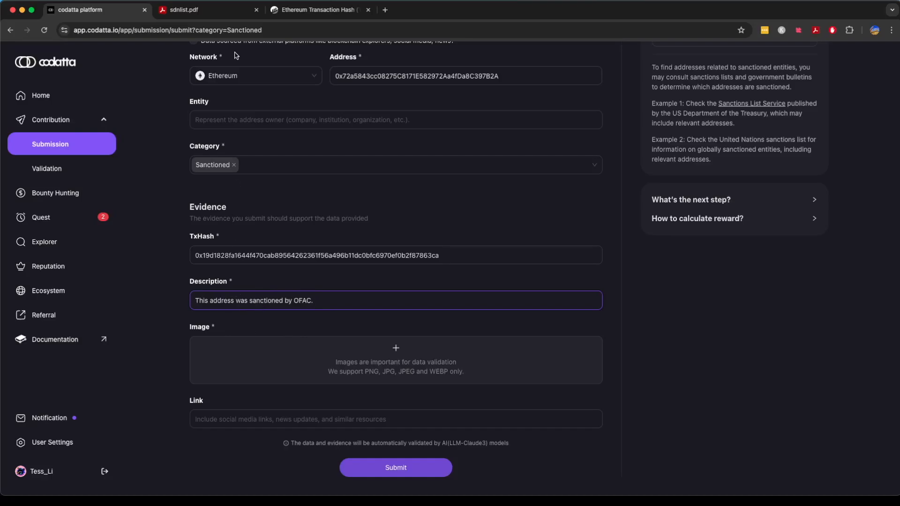
# - Capture evidence screenshots of the sanctions PDF page listing the address and of the Etherscan transaction details
pyautogui.click(238, 14)
pyautogui.press('super+shift+4')
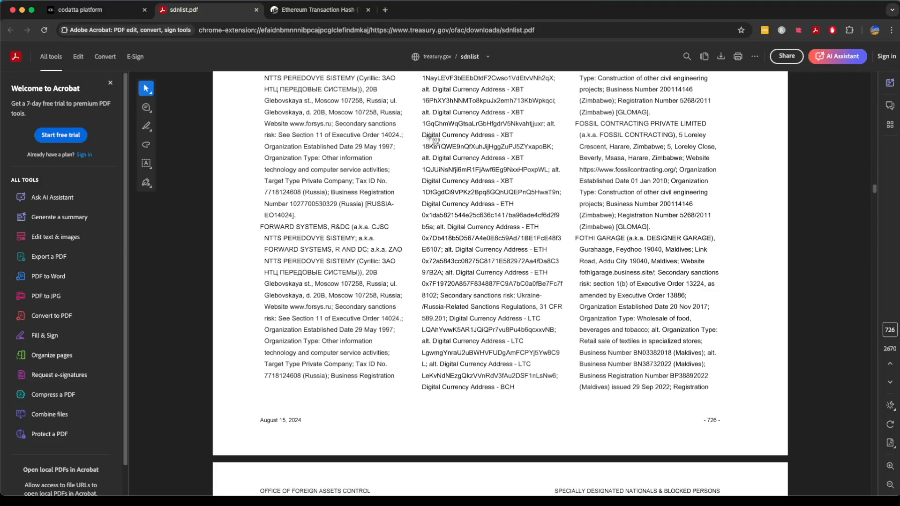
pyautogui.moveTo(16, 22); pyautogui.dragTo(641, 296)
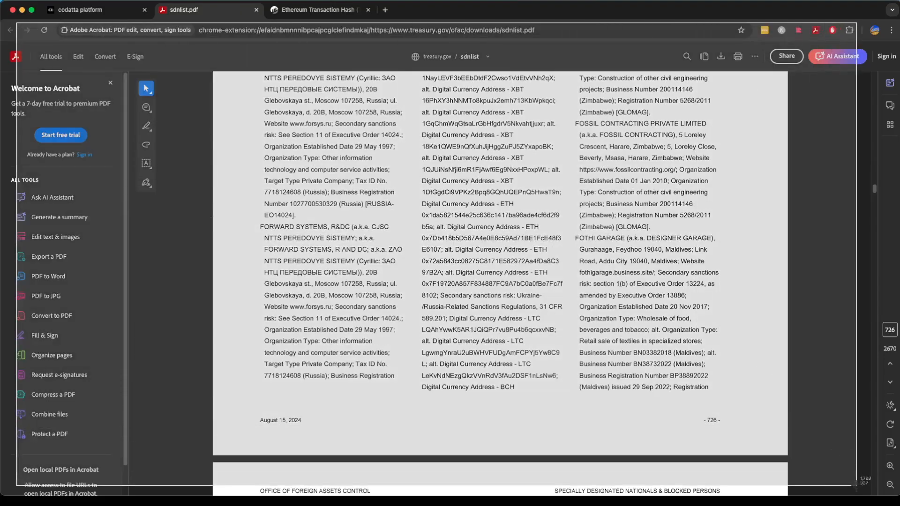
pyautogui.click(317, 10)
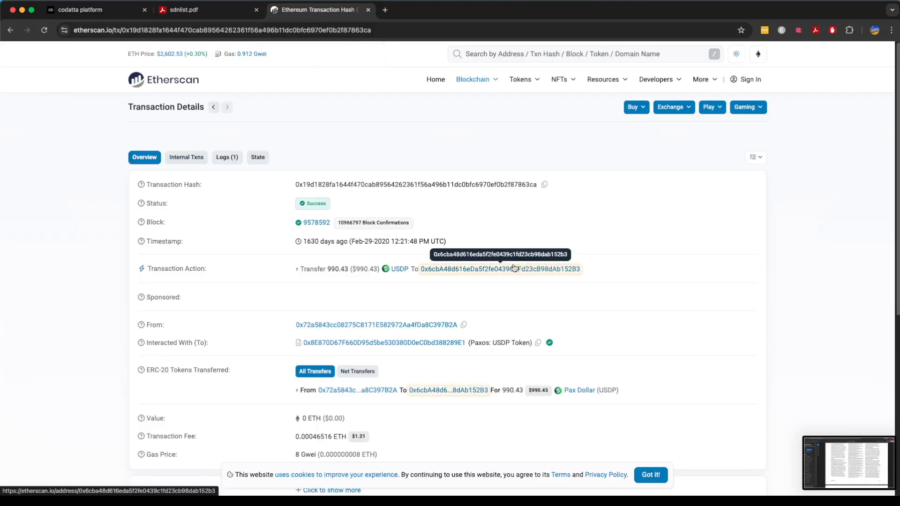
pyautogui.press('super+shift+4')
pyautogui.moveTo(49, 55); pyautogui.dragTo(799, 491)
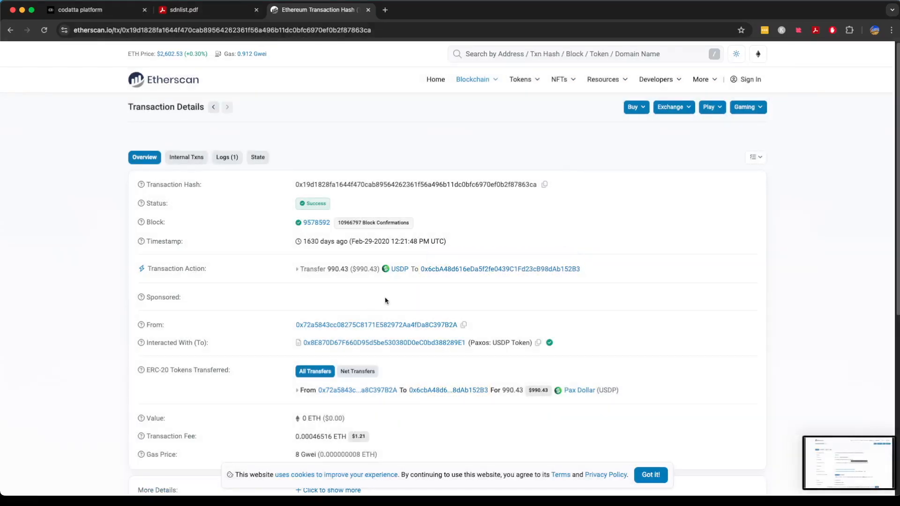
pyautogui.click(76, 9)
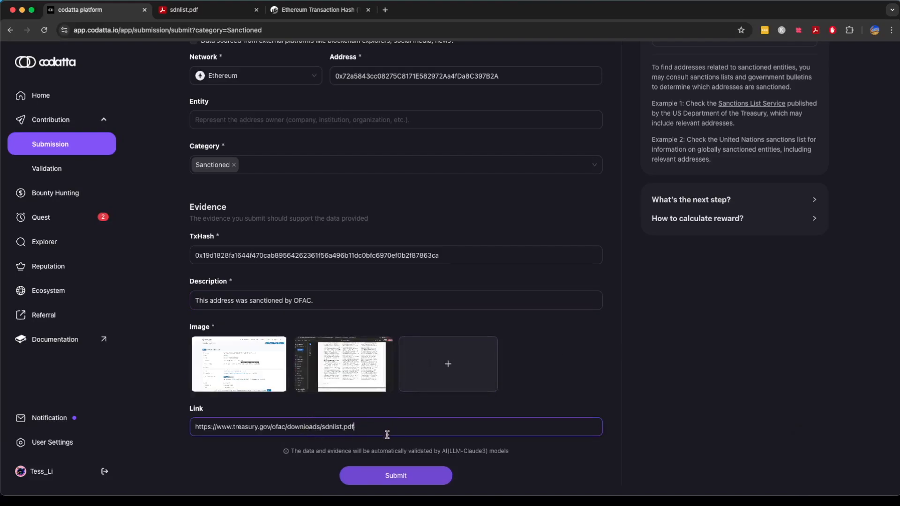
pyautogui.click(414, 475)
pyautogui.scroll(3, 518, 363)
pyautogui.scroll(-3, 517, 364)
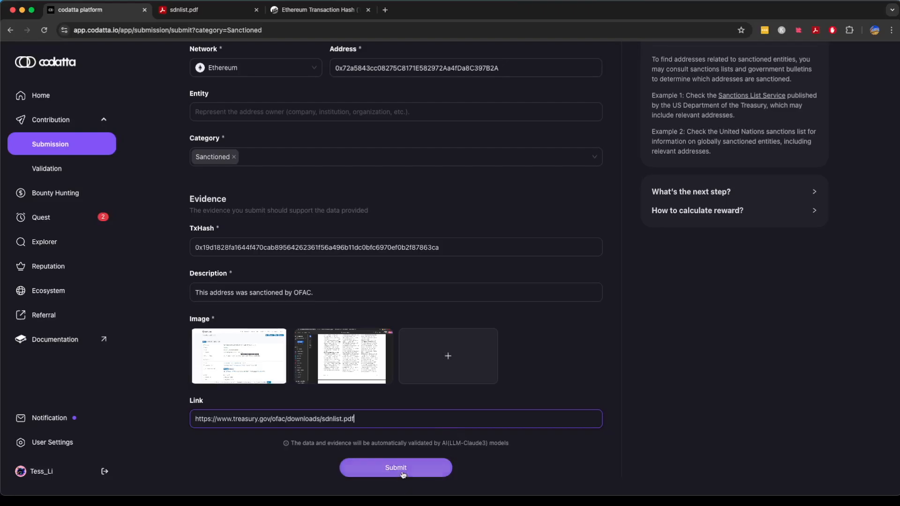
pyautogui.click(401, 468)
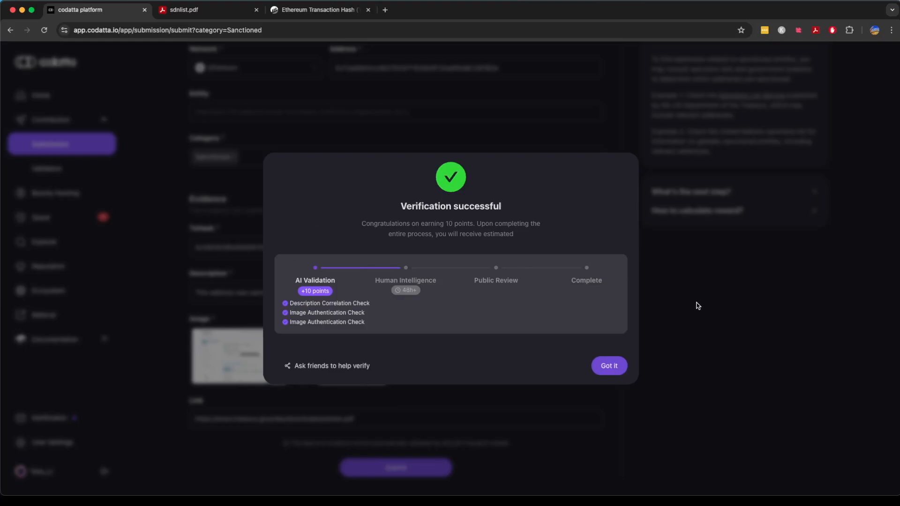
pyautogui.click(609, 366)
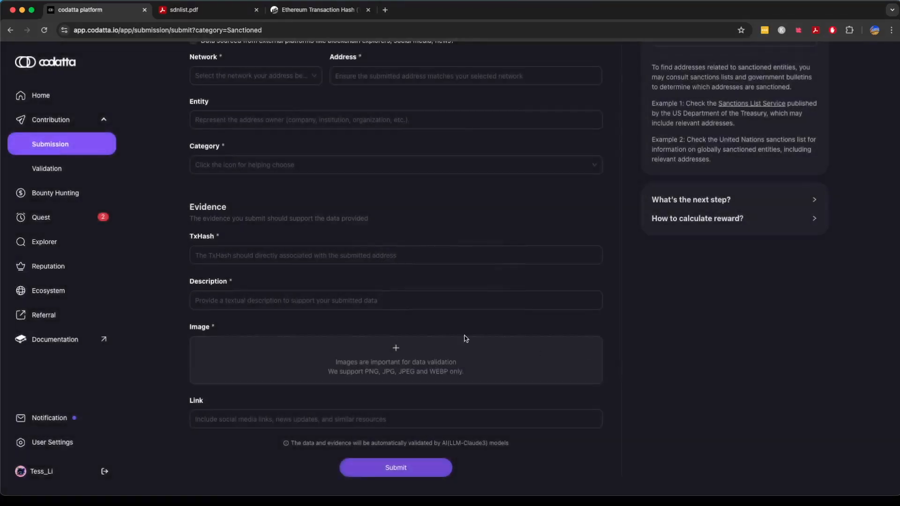
# - Open the codatta documentation and read the Cryptocurrency Service page under Address Collection in the Data Collection Tutorial
pyautogui.click(62, 341)
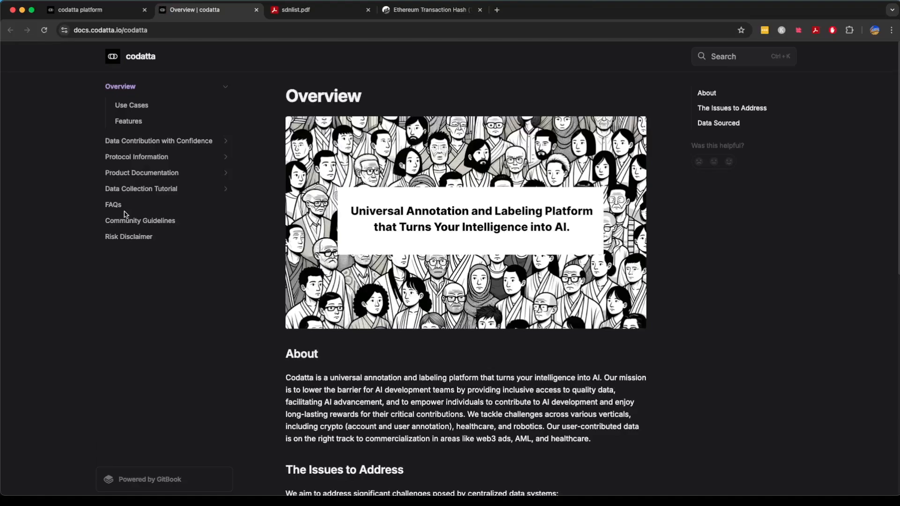
pyautogui.click(156, 188)
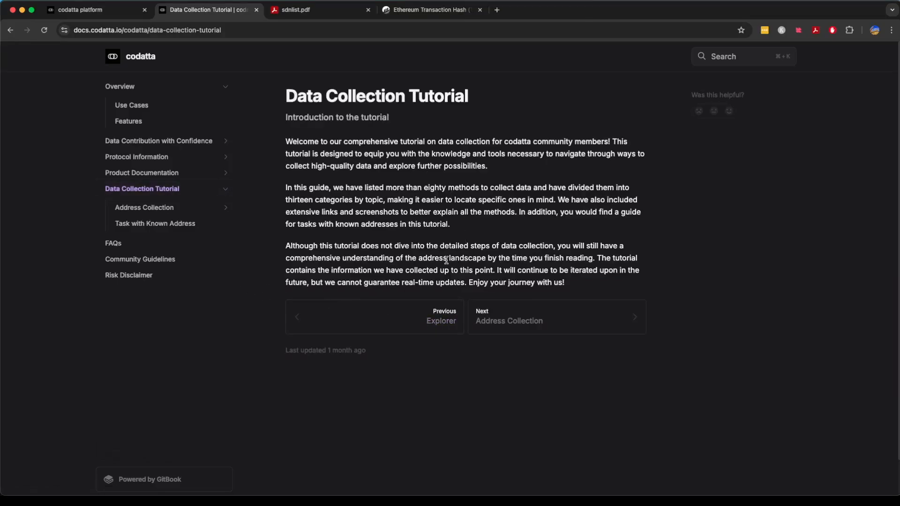
pyautogui.click(225, 209)
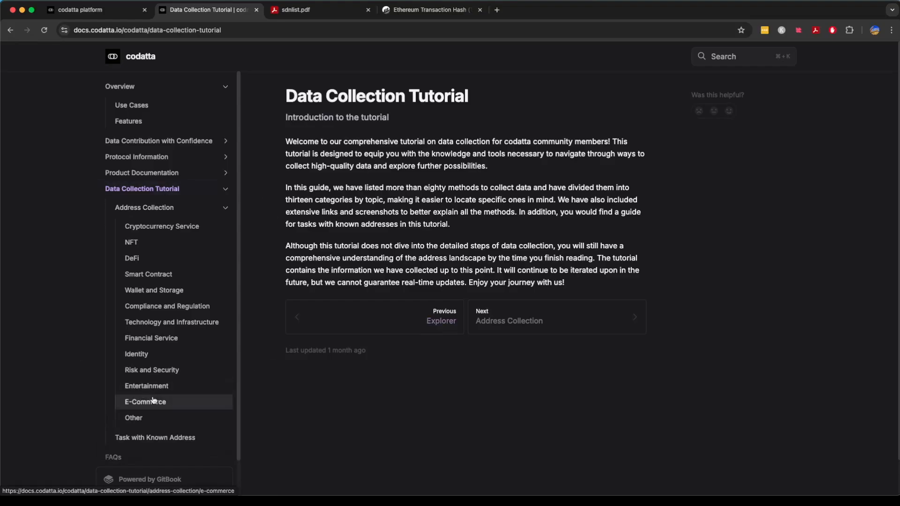
pyautogui.click(178, 228)
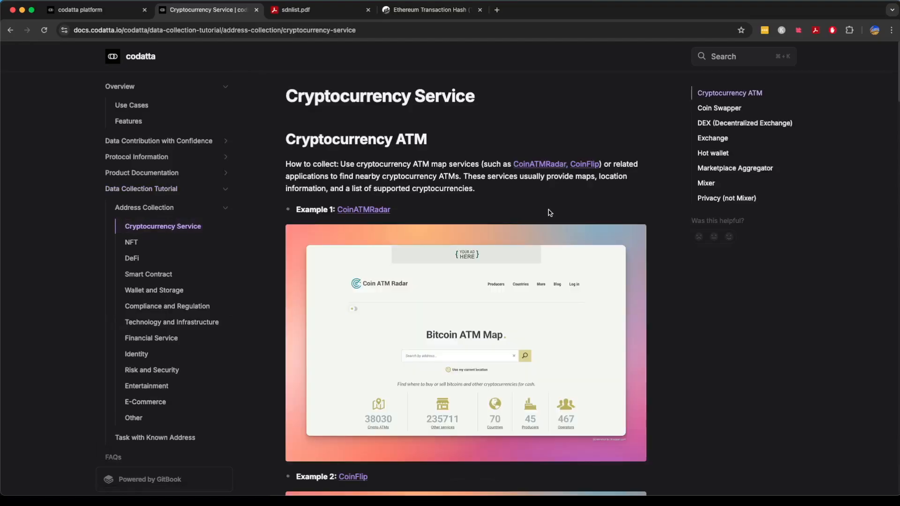
pyautogui.scroll(-7, 507, 308)
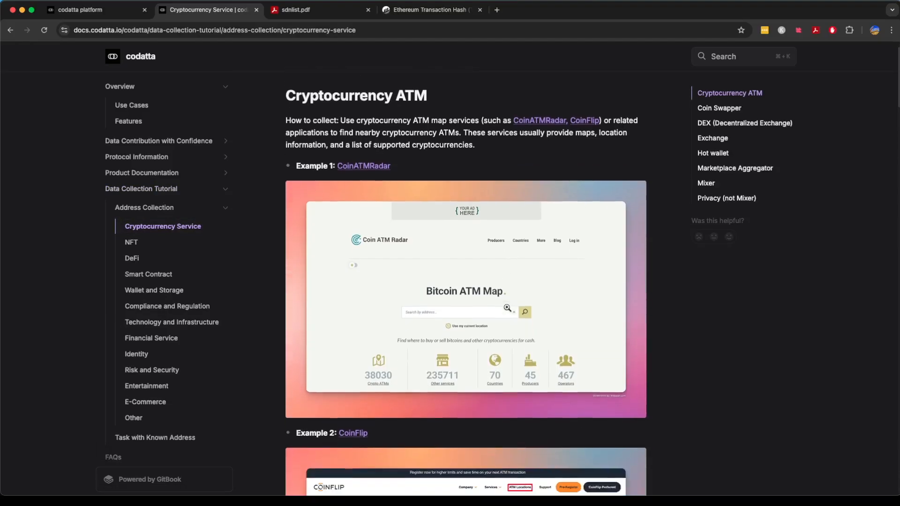
pyautogui.scroll(-15, 507, 308)
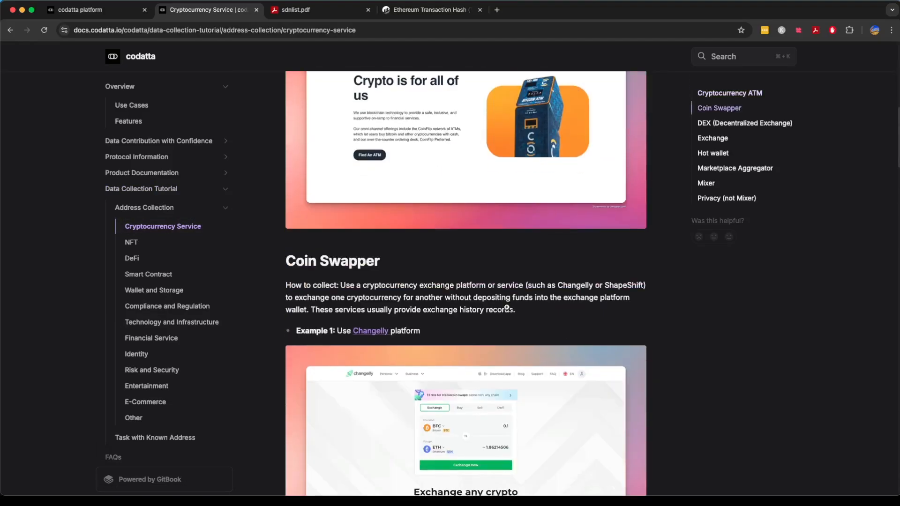
# - Open the Uniswap website linked in the documentation's DEX (Decentralized Exchange) section and launch its web app
pyautogui.scroll(-4, 507, 307)
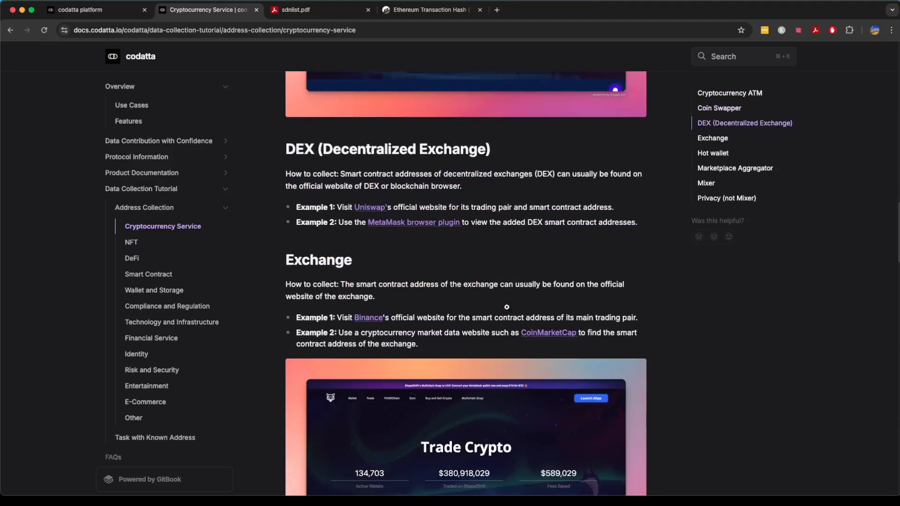
pyautogui.click(371, 209)
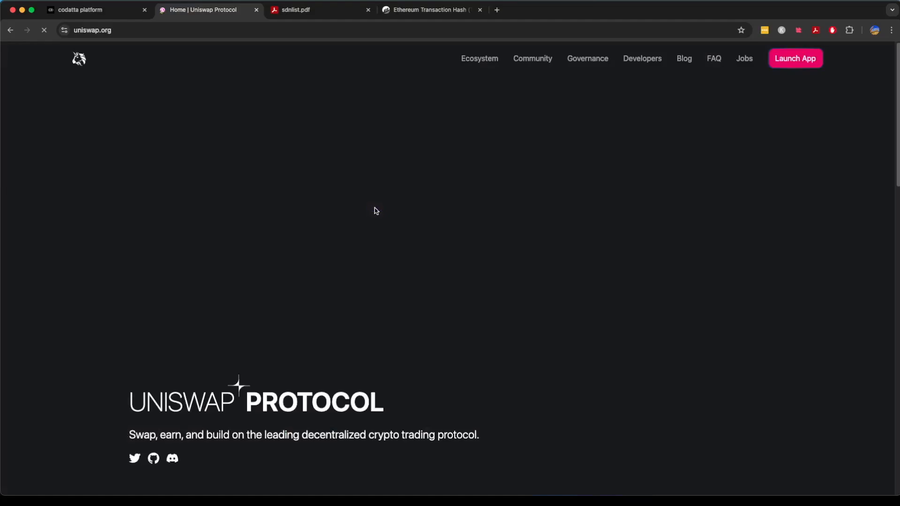
pyautogui.click(800, 58)
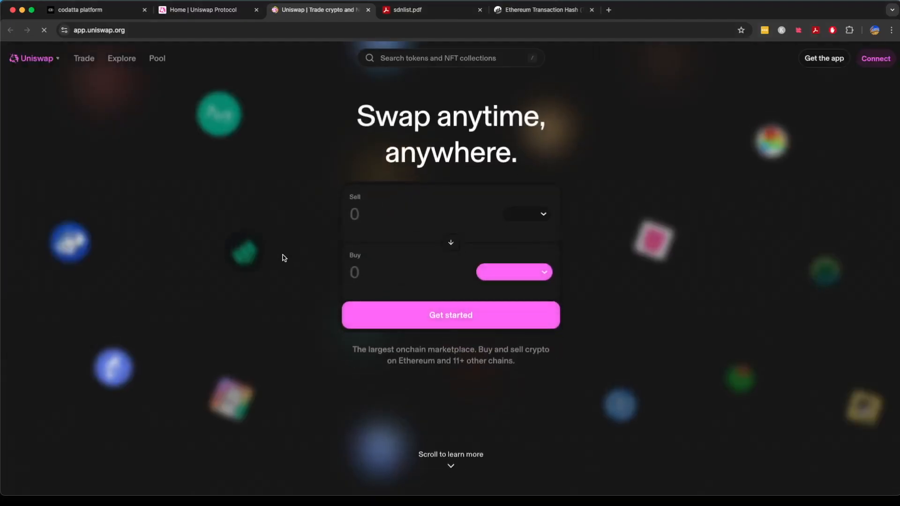
# - Examine the wallet addresses in the transactions list of Uniswap's Explore page, and return to the codatta platform
pyautogui.click(128, 60)
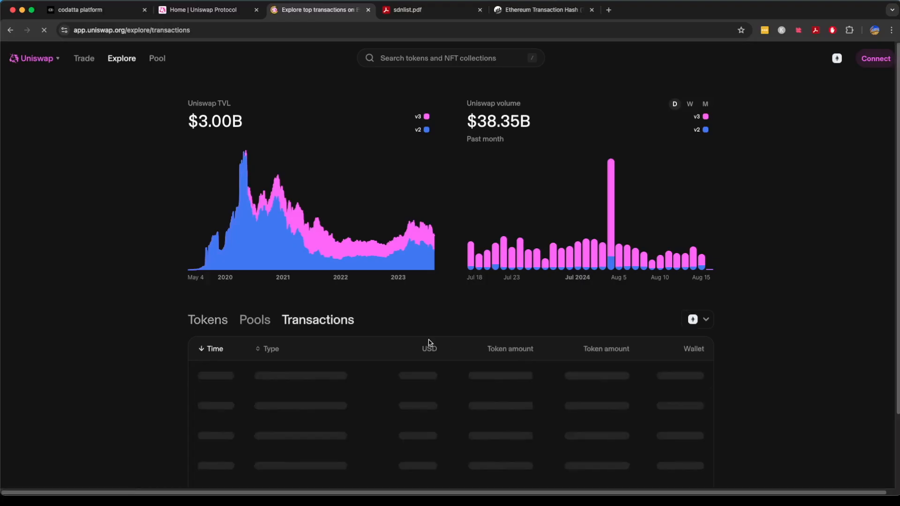
pyautogui.scroll(-2, 428, 342)
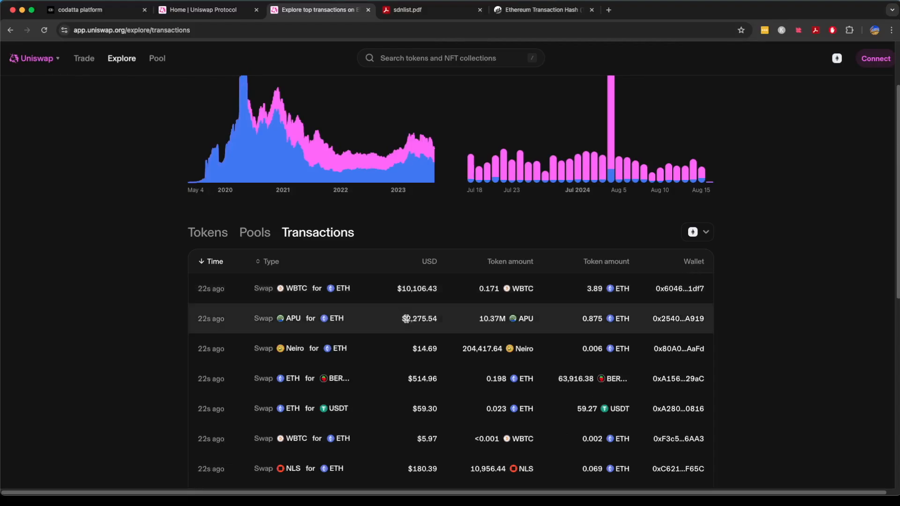
pyautogui.press('super+1')
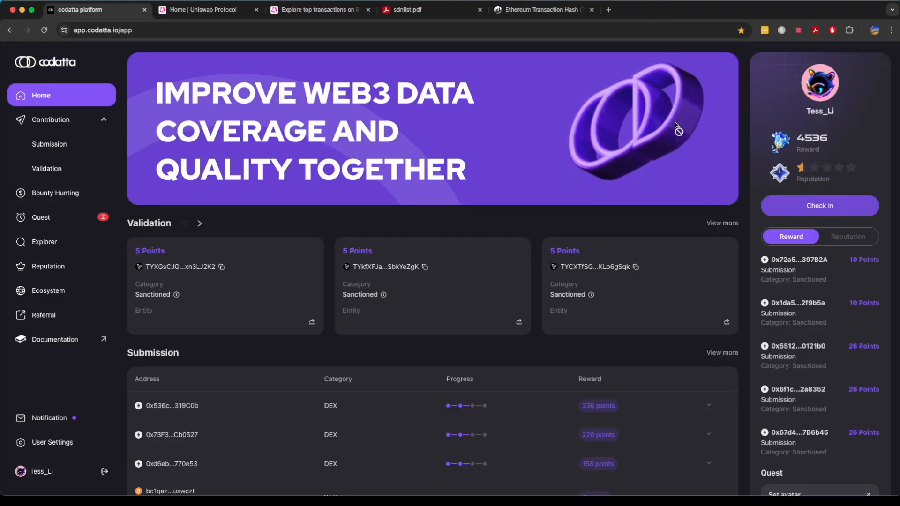